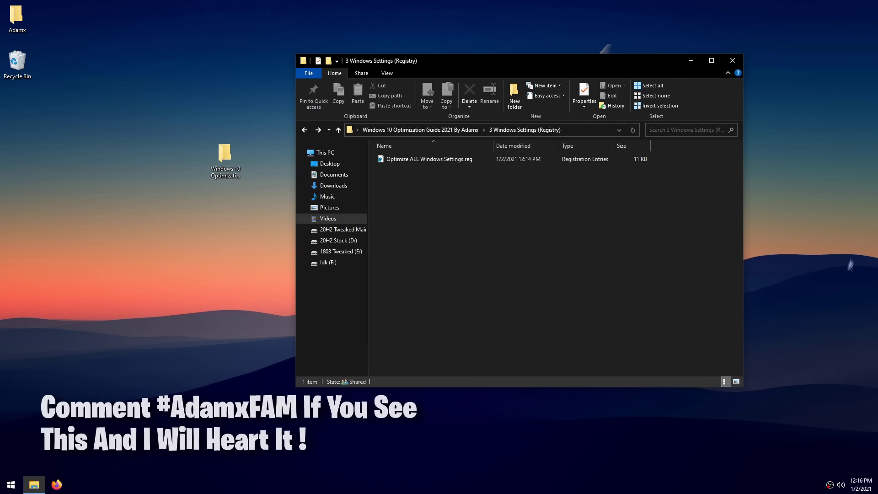
Step: Go back from 3 Windows Settings (Registry) to the guide's main folder
key("alt+Left")
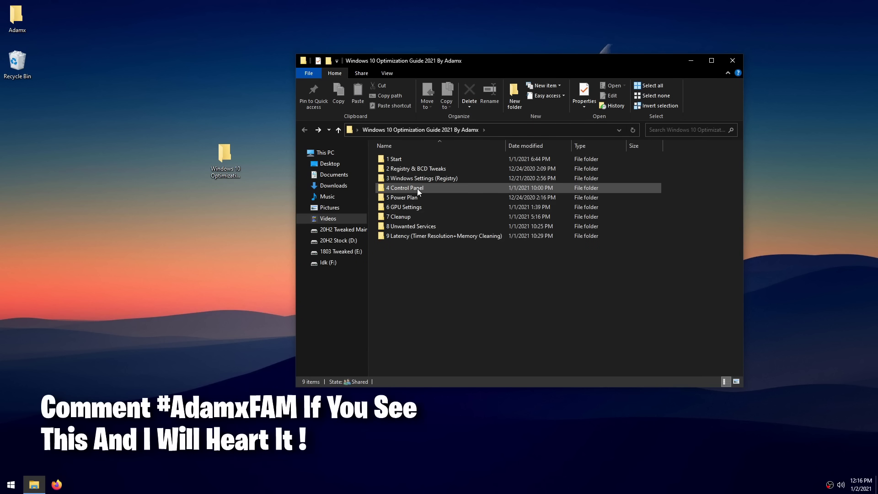
Step: From 4 Control Panel's Change Sound Settings, keep all Speakers enhancements disabled
double_click(417, 188)
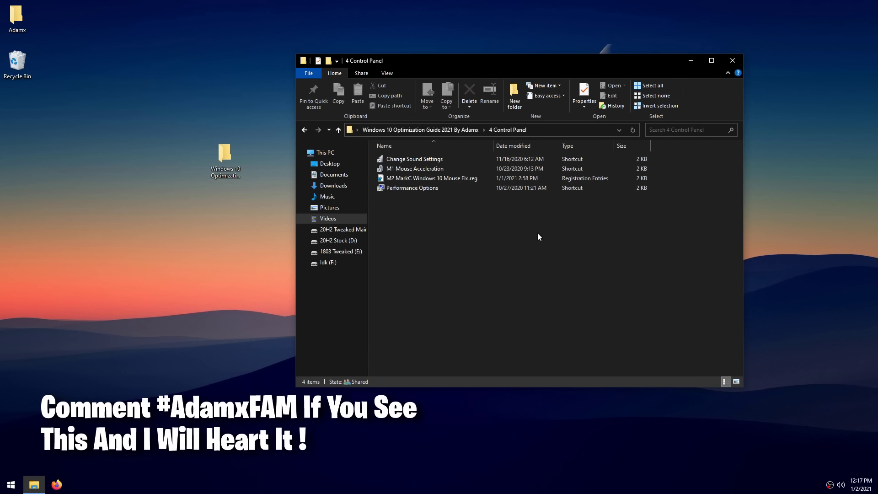
left_click_drag(617, 235, 380, 156)
left_click(472, 231)
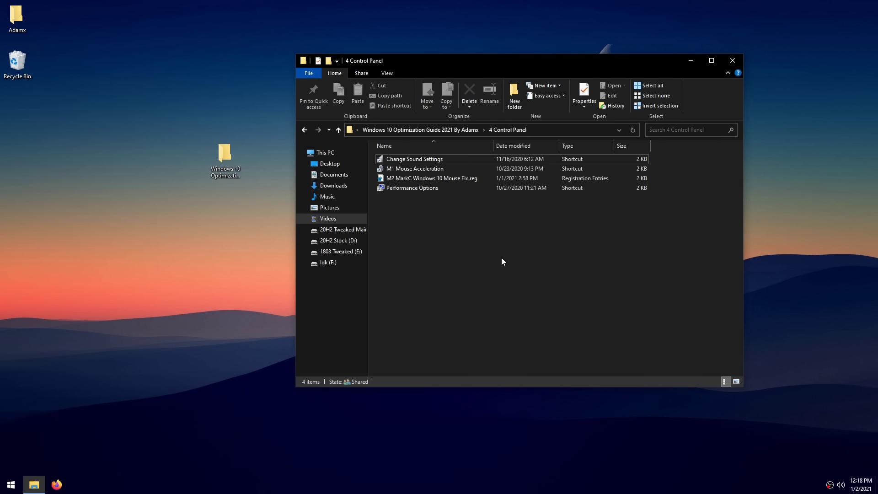
double_click(425, 160)
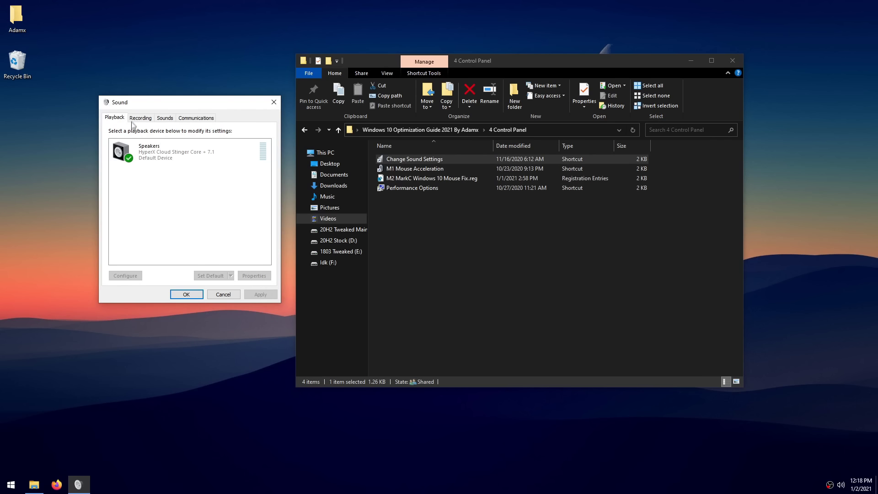
double_click(183, 146)
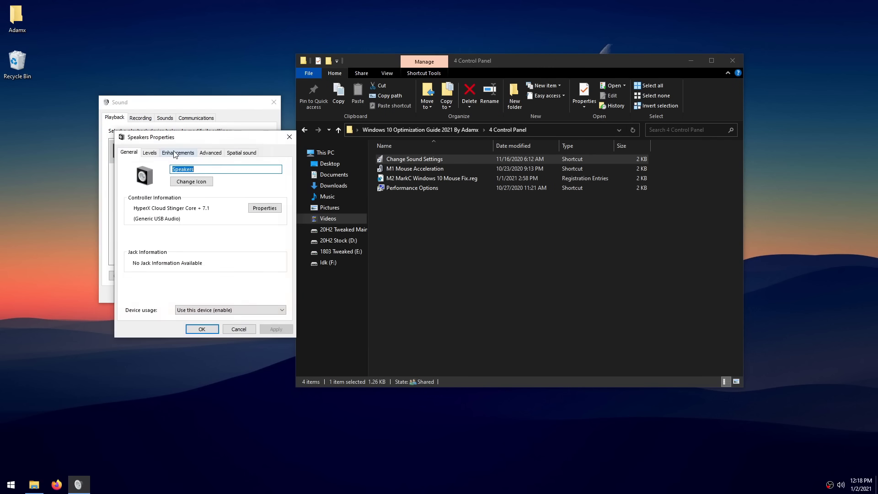
left_click(183, 154)
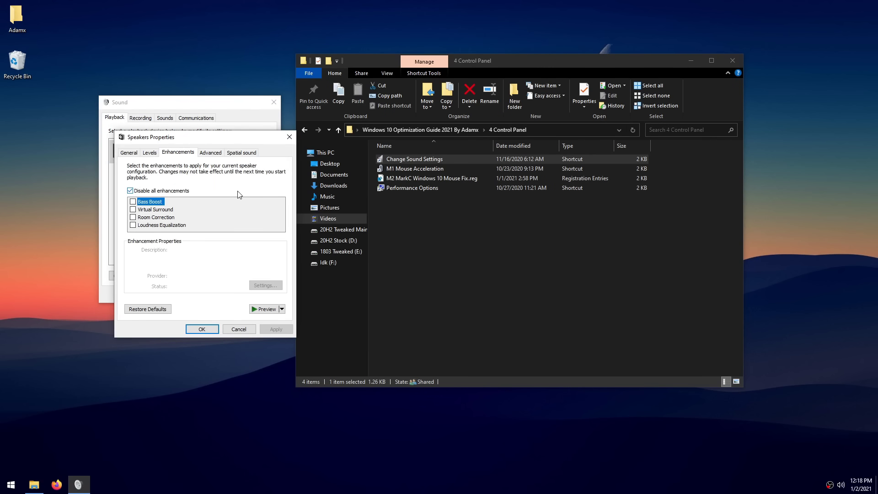
double_click(152, 191)
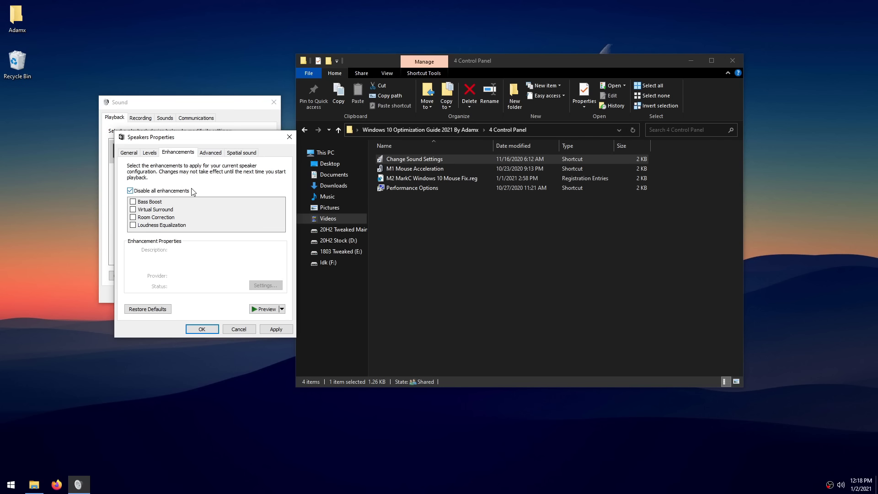
Step: Keep the Speakers default format at 16 bit, 48000 Hz, close the sound dialogs, and open M1 Mouse Acceleration
left_click(212, 152)
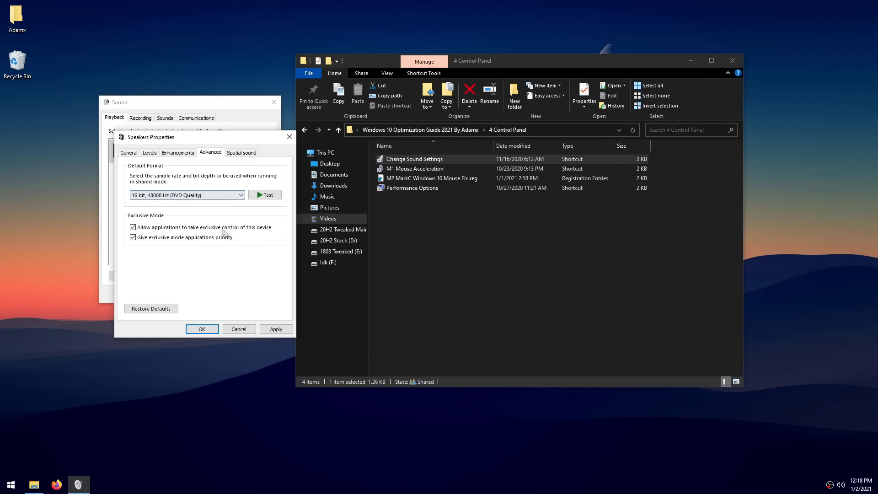
left_click(175, 196)
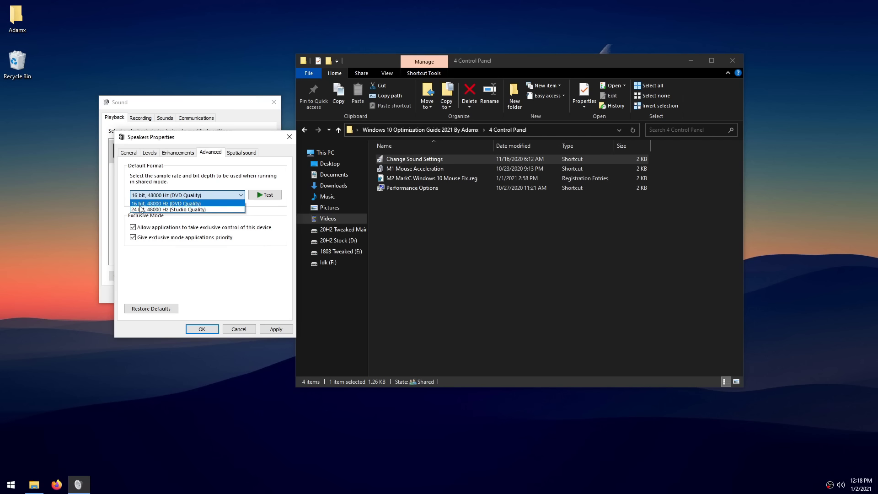
left_click(182, 203)
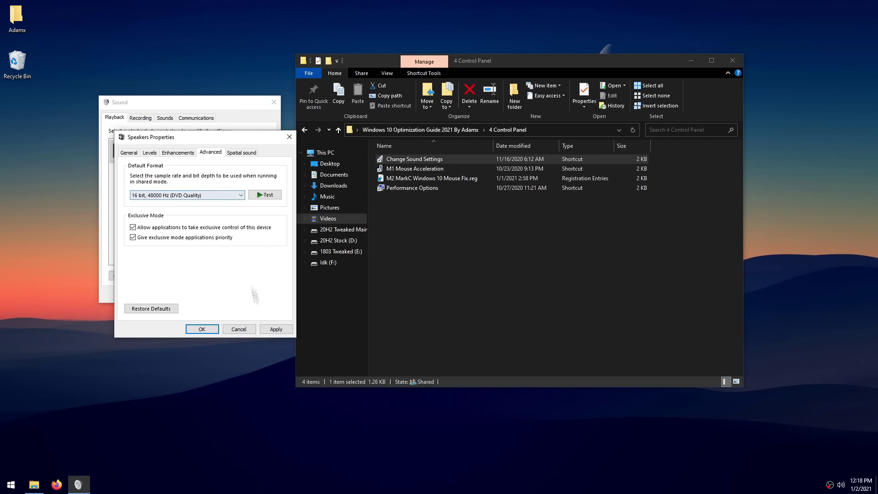
left_click(276, 328)
left_click(198, 328)
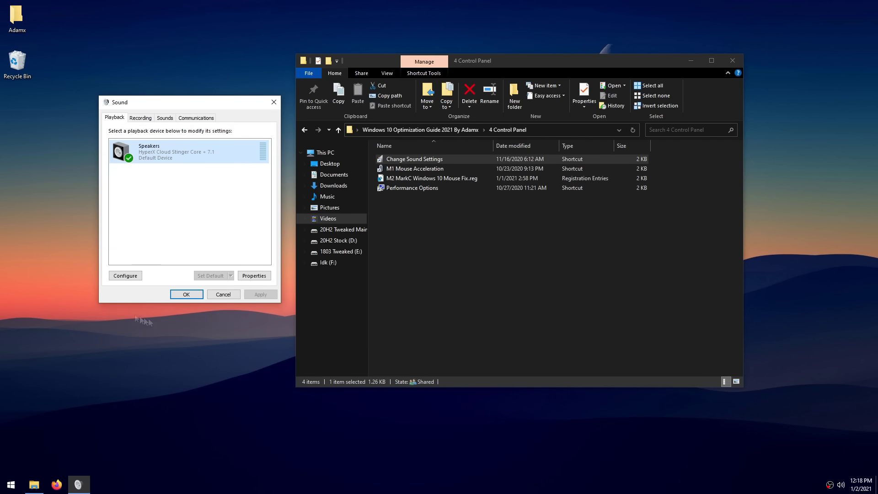
left_click(184, 295)
left_click(501, 278)
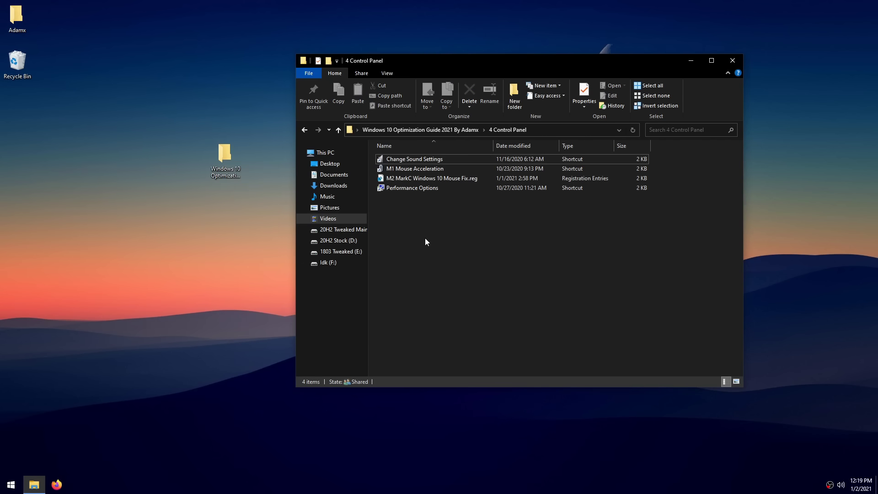
double_click(404, 169)
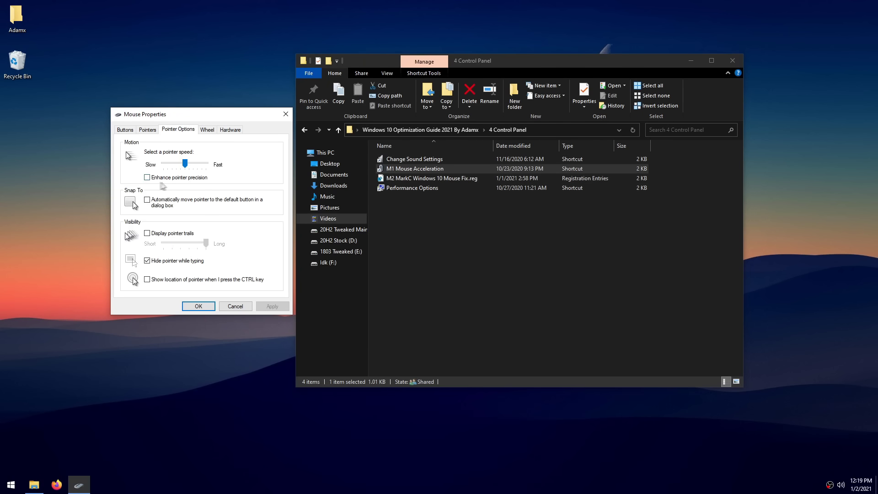
Step: Leave Enhance pointer precision unchecked in Mouse Properties and apply
double_click(176, 178)
left_click(272, 306)
left_click(205, 307)
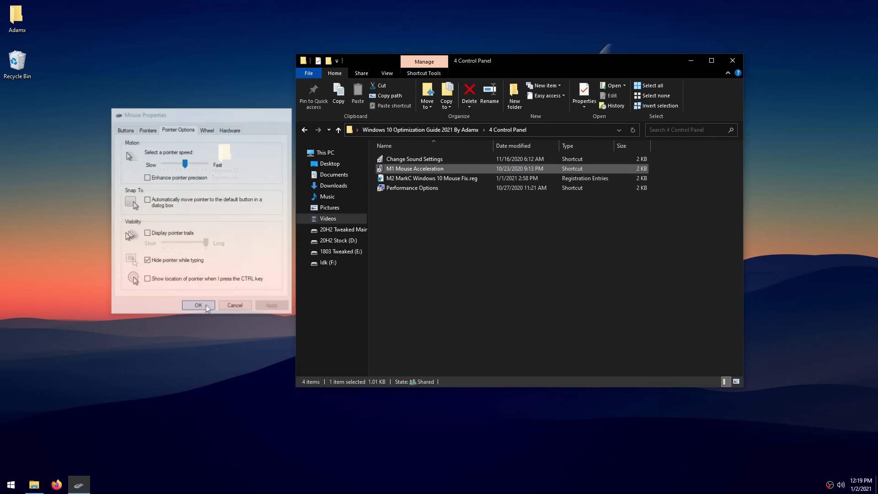
Step: Merge M2 MarkC Windows 10 Mouse Fix.reg into the registry
left_click(407, 181)
double_click(407, 182)
left_click(505, 255)
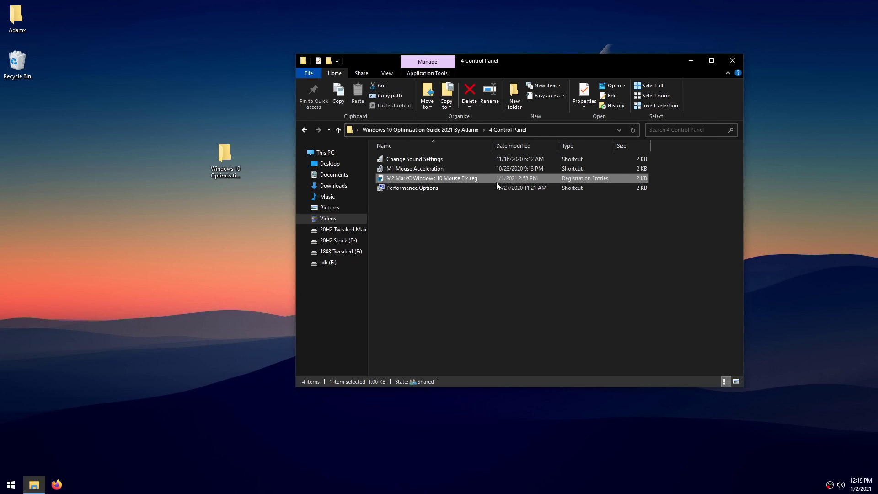
left_click(484, 210)
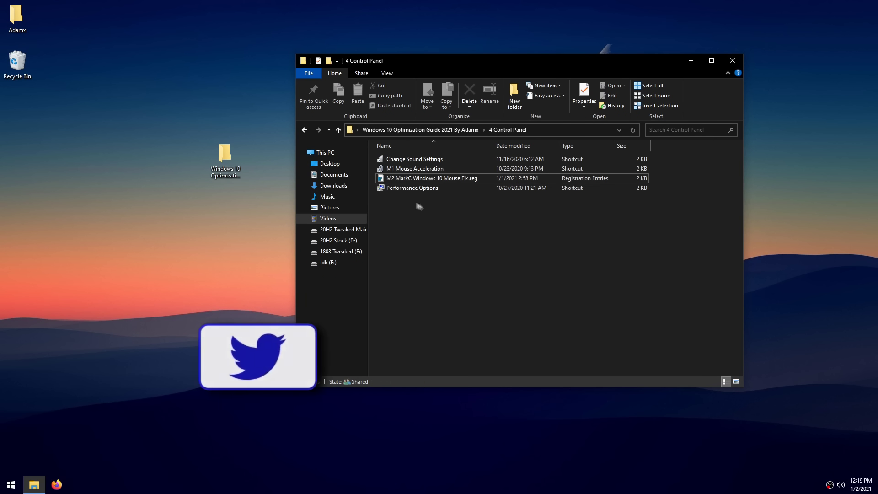
Step: Set visual effects to best performance except thumbnails, window-drag contents and font smoothing, then return to the guide folder
double_click(401, 189)
left_click_drag(137, 15, 491, 112)
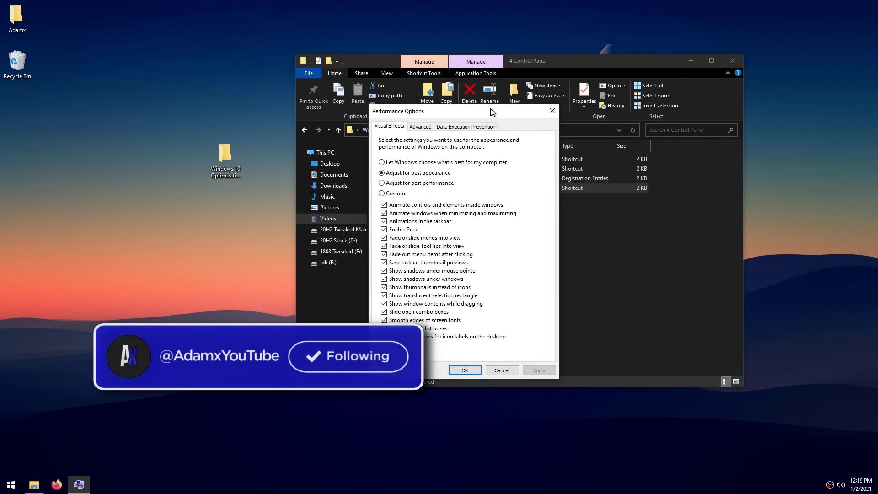
left_click(425, 182)
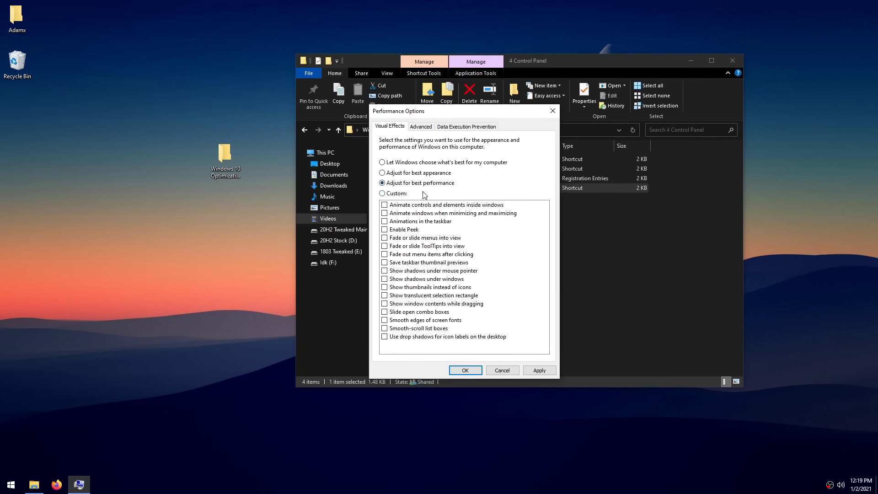
left_click(410, 323)
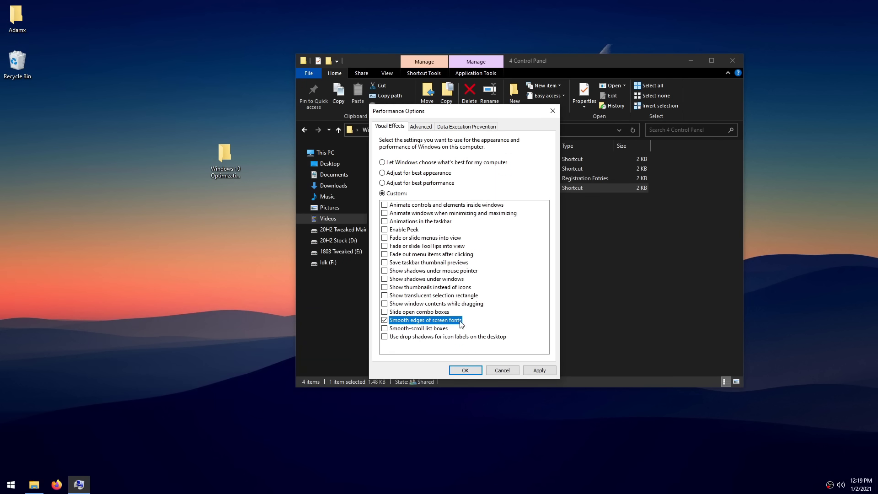
left_click(406, 288)
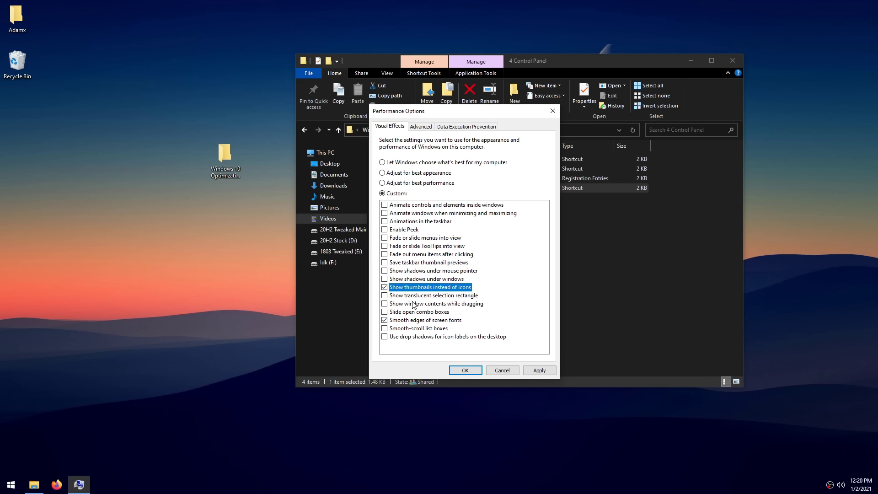
left_click(405, 305)
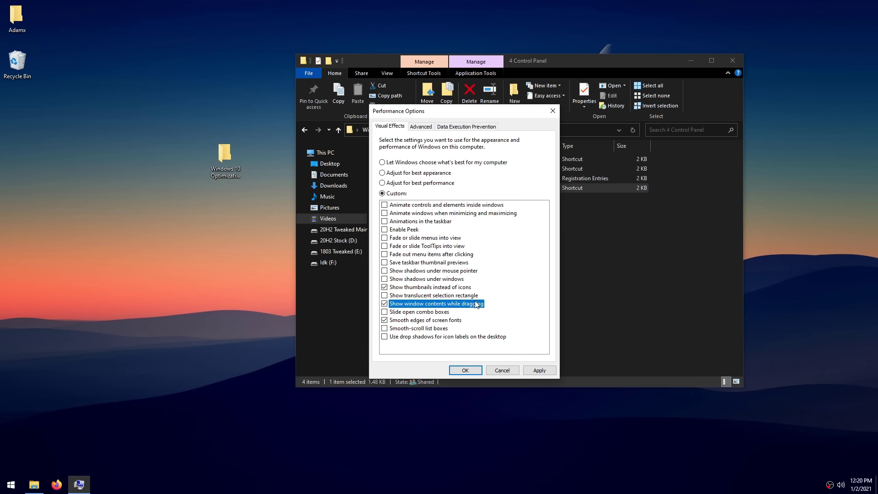
left_click(540, 370)
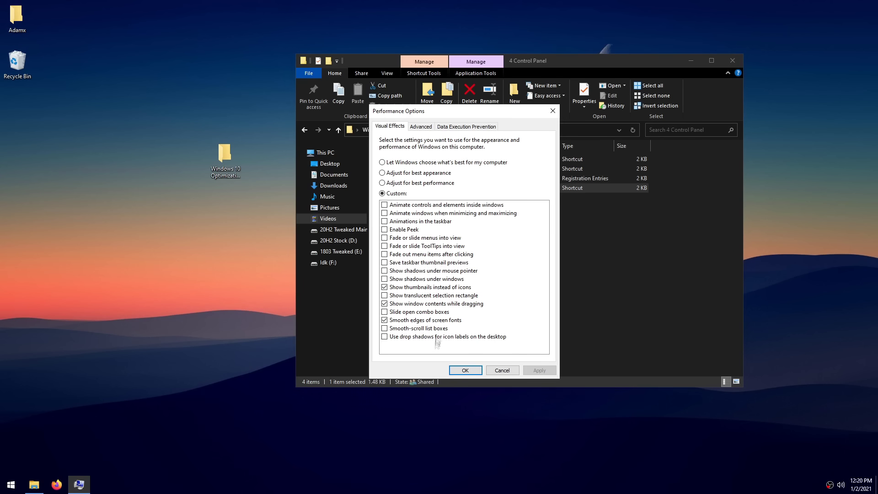
left_click(466, 371)
left_click(527, 288)
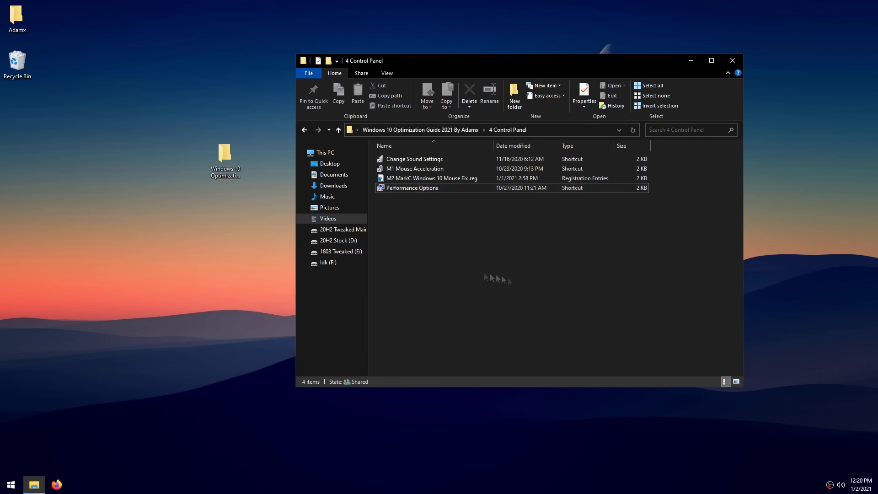
key("BackSpace")
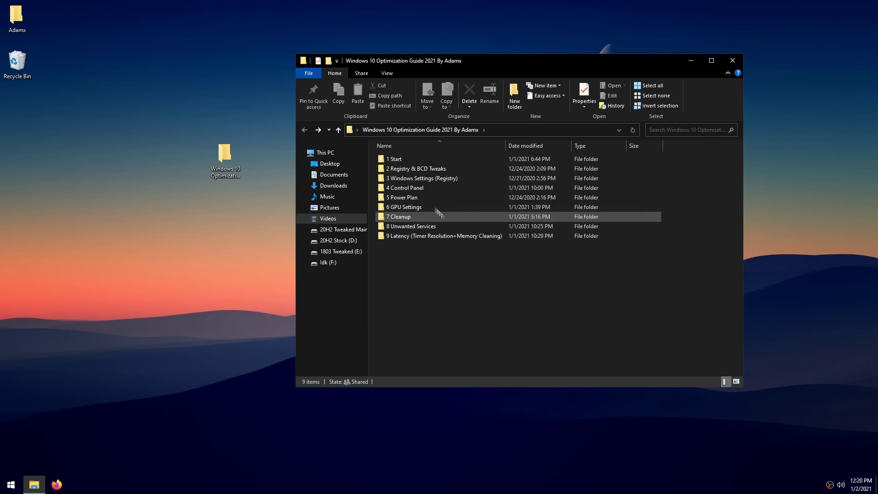
Step: Run 1 Import Adamx Power Plan.bat in 5 Power Plan, which reports the scheme already exists
double_click(412, 197)
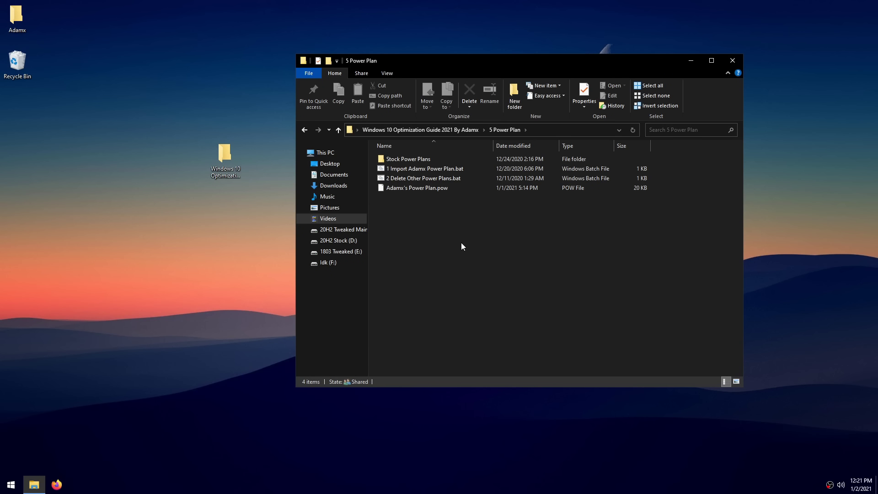
left_click_drag(529, 269, 397, 188)
left_click(452, 229)
double_click(396, 170)
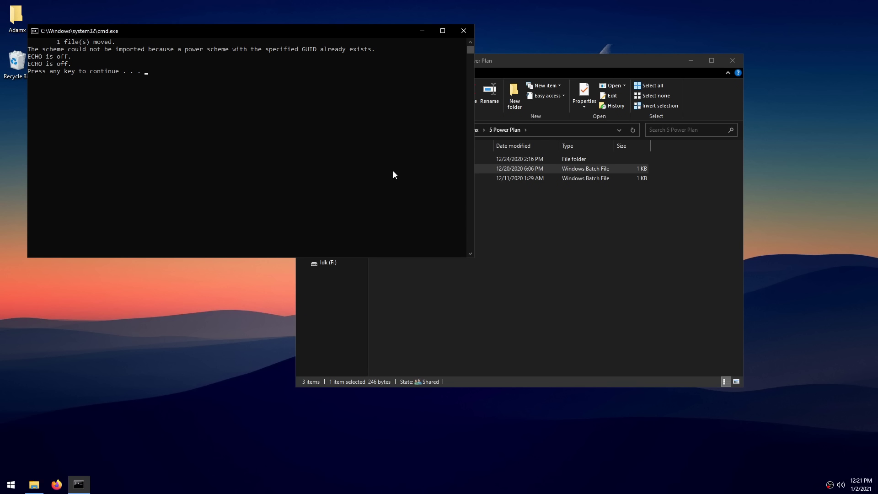
key("Return")
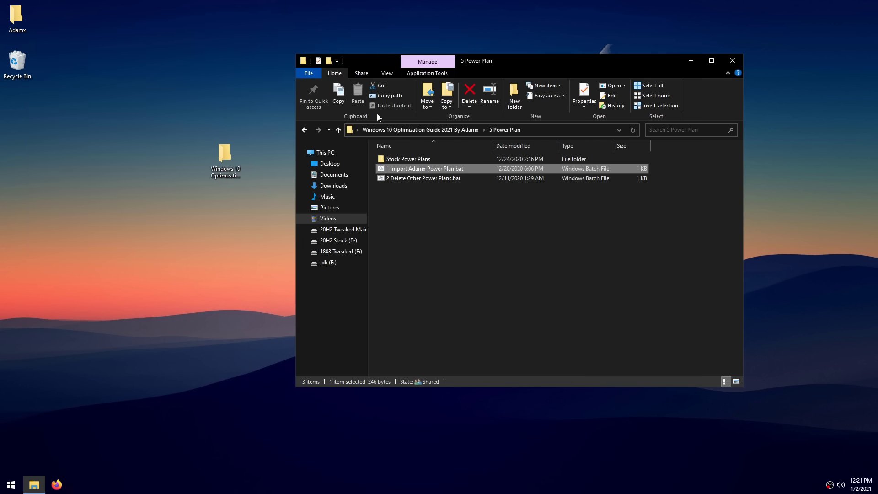
Step: Run 2 Delete Other Power Plans.bat and close its console
left_click_drag(656, 277, 462, 215)
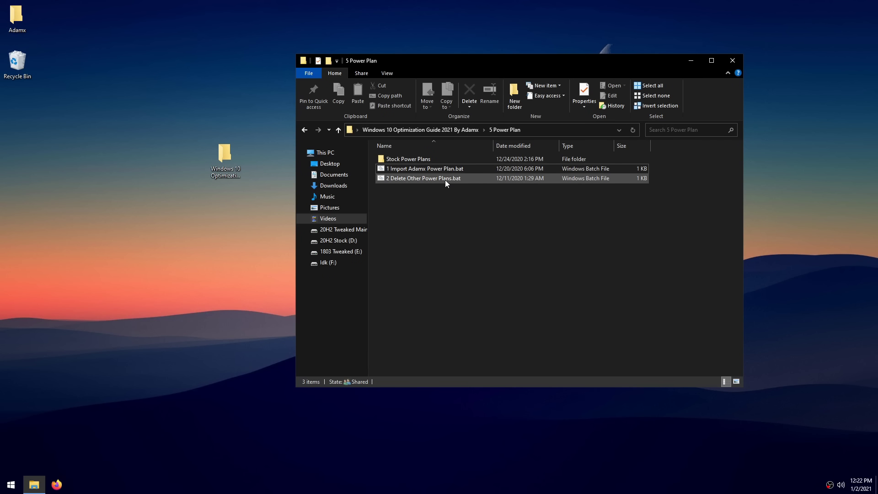
double_click(445, 179)
key("Return")
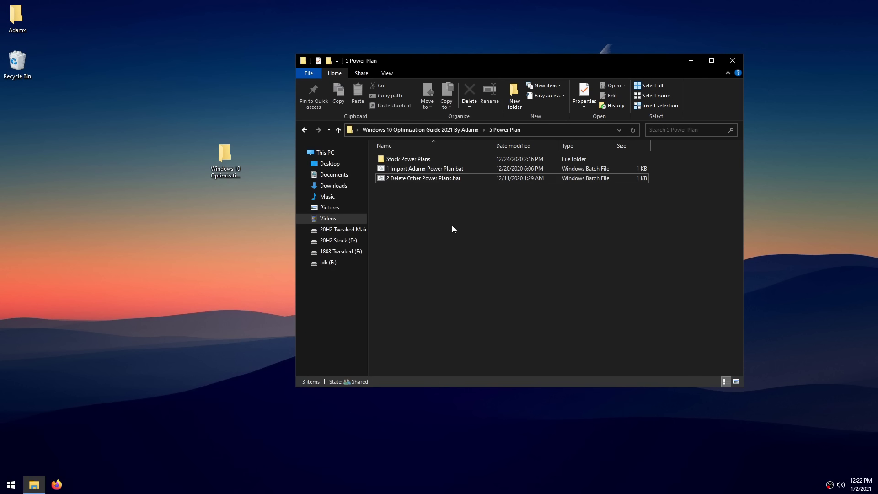
Step: Check the Stock Power Plans backup files, then return to the guide's main folder
double_click(413, 159)
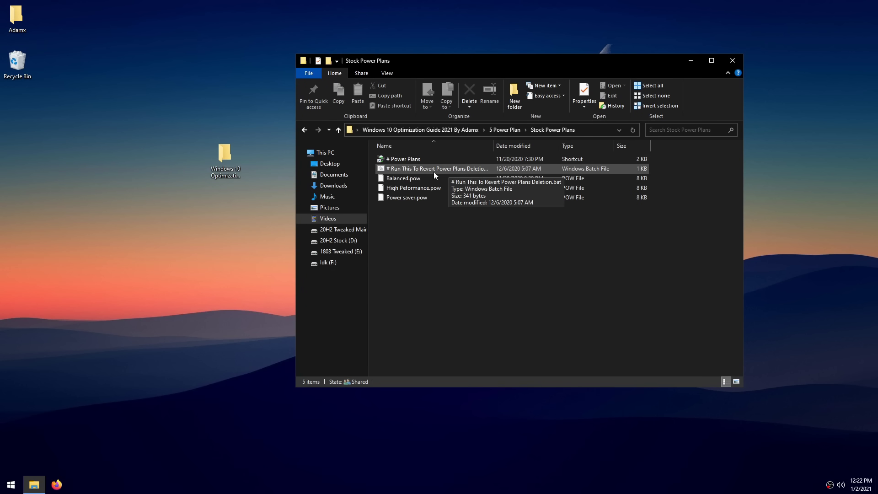
left_click_drag(533, 222, 443, 181)
left_click(507, 223)
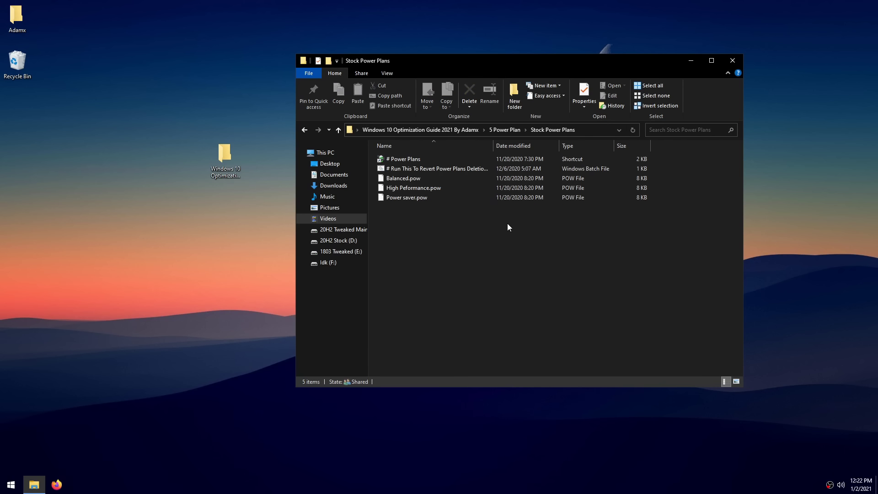
key("alt+Left")
left_click_drag(692, 246, 375, 153)
left_click(585, 245)
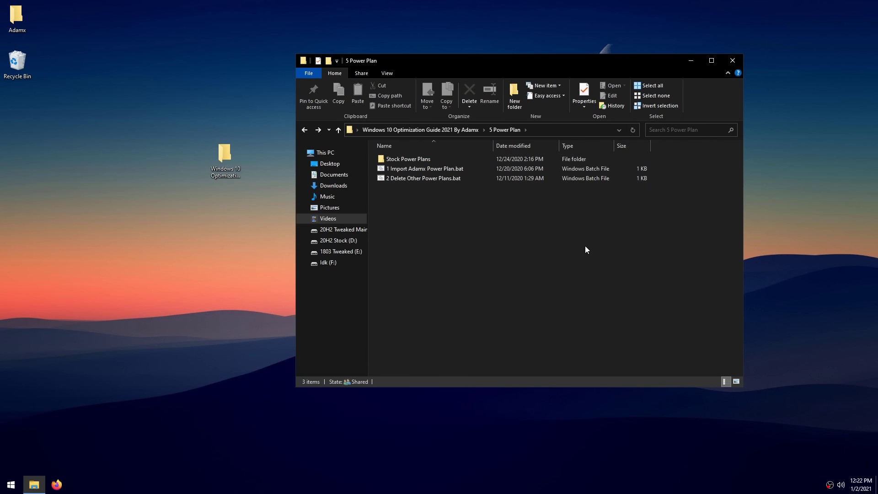
key("alt+Left")
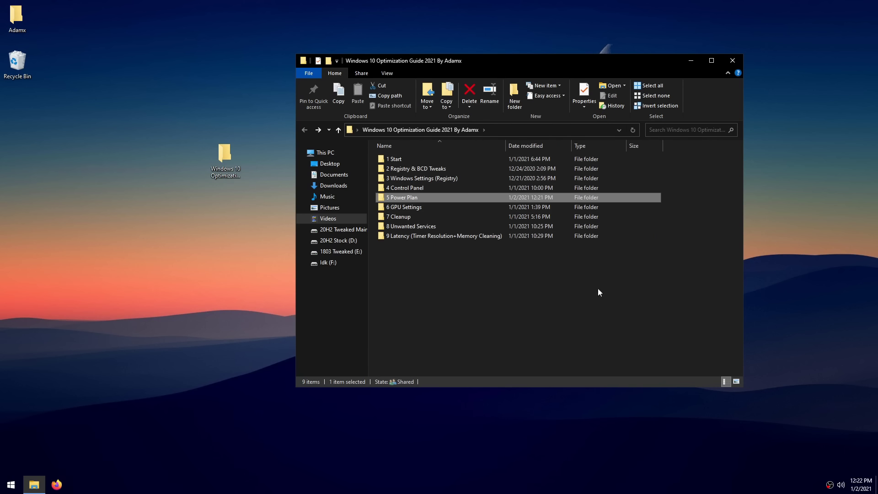
Step: Open 6 GPU Settings > NVIDIA Settings and view NVIDIA Settings (Manage 3D Settings).jpg
double_click(407, 208)
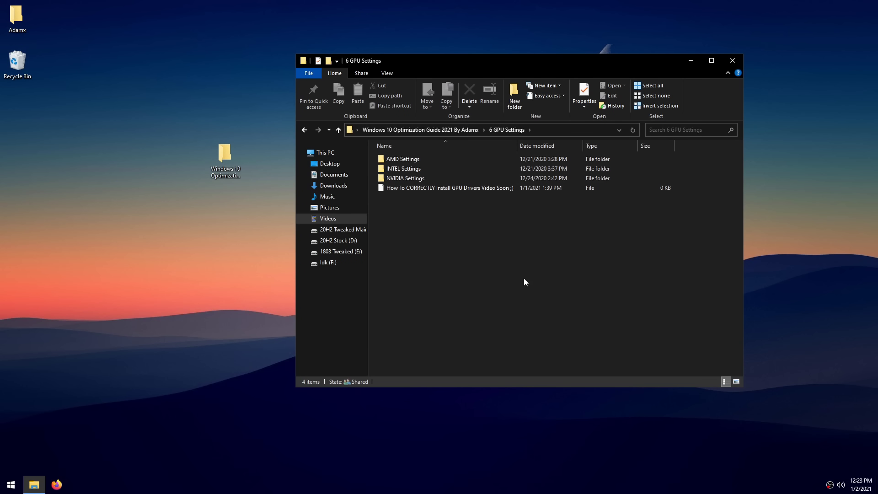
double_click(402, 178)
double_click(400, 169)
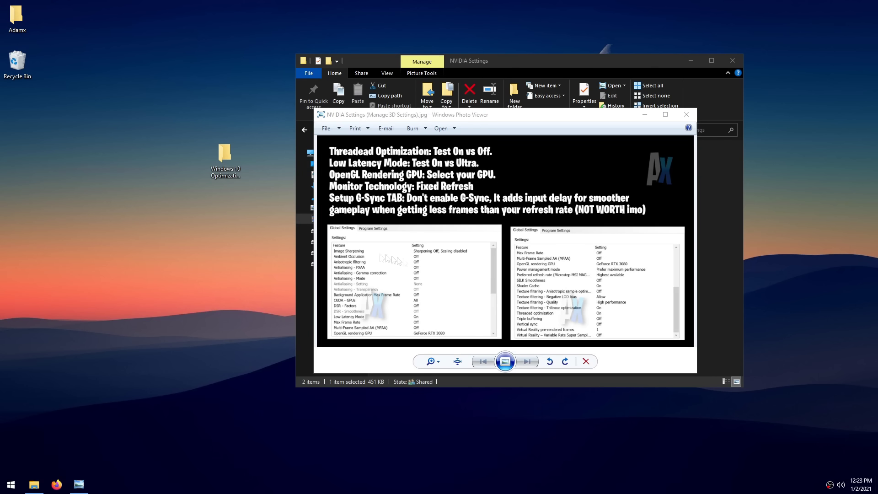
right_click(117, 232)
Step: Show NVIDIA Control Panel's Manage 3D Settings page alongside the reference image
left_click(171, 306)
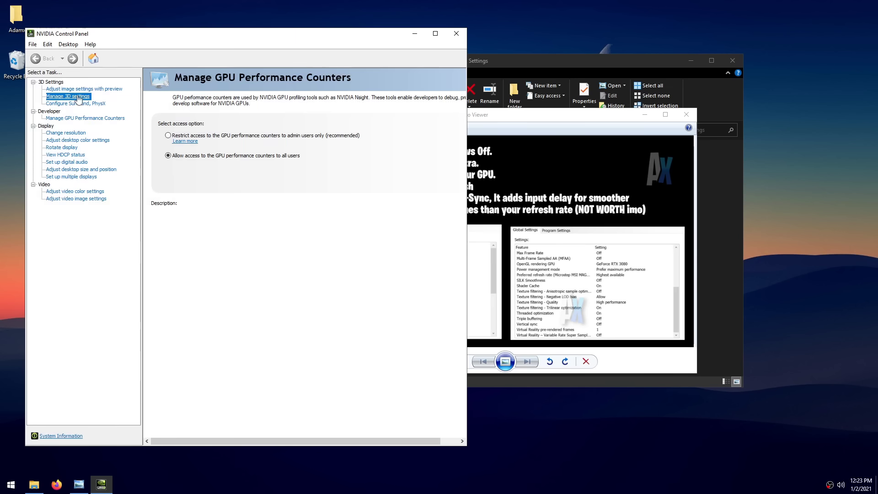
left_click(57, 98)
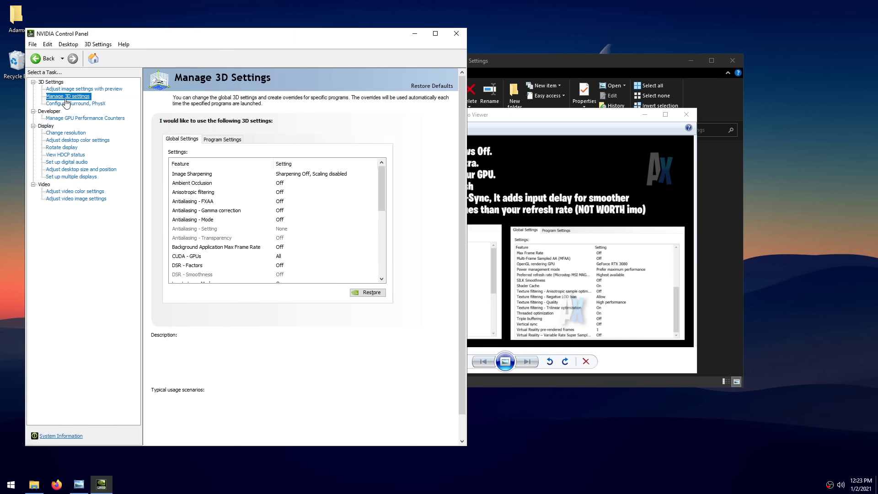
left_click(653, 209)
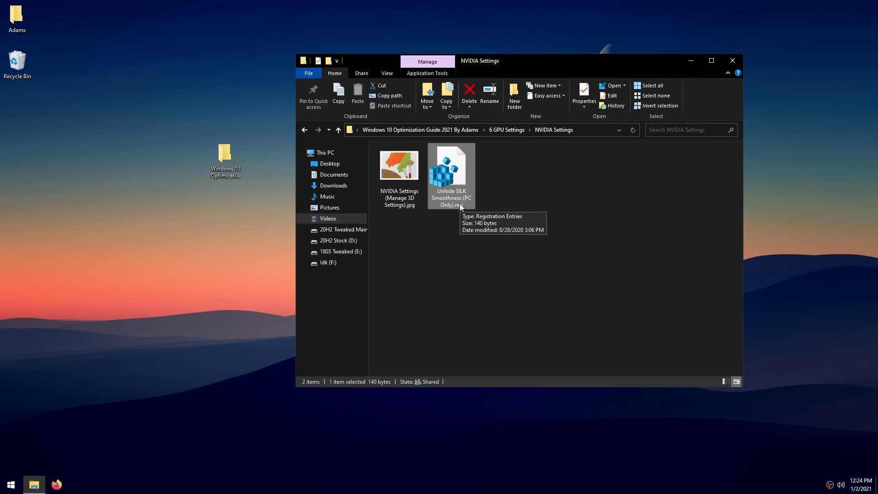
Step: Merge the Unhide SILK Smoothness registry tweak, then go up and open 7 Cleanup
double_click(459, 205)
key("Escape")
left_click(562, 252)
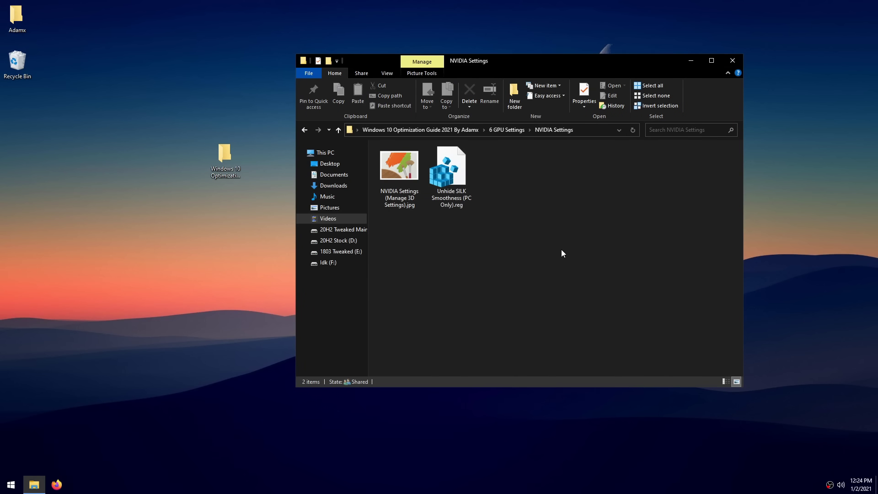
key("alt+Up")
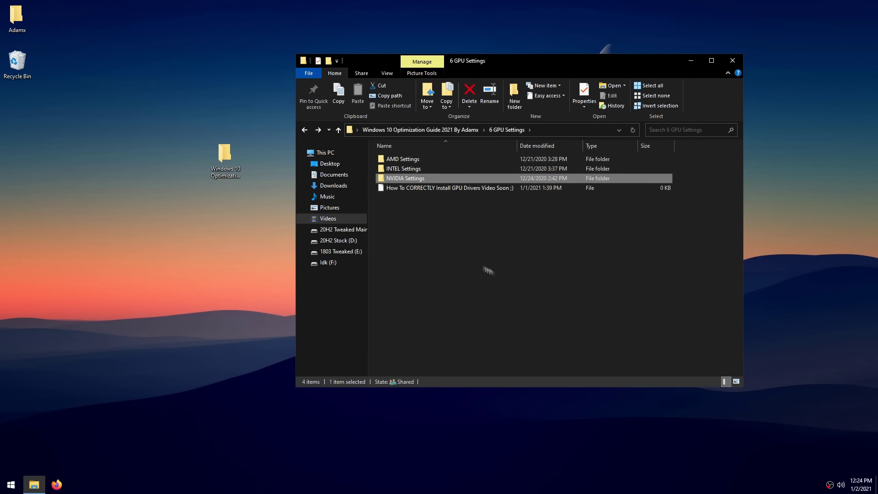
key("alt+Up")
double_click(408, 220)
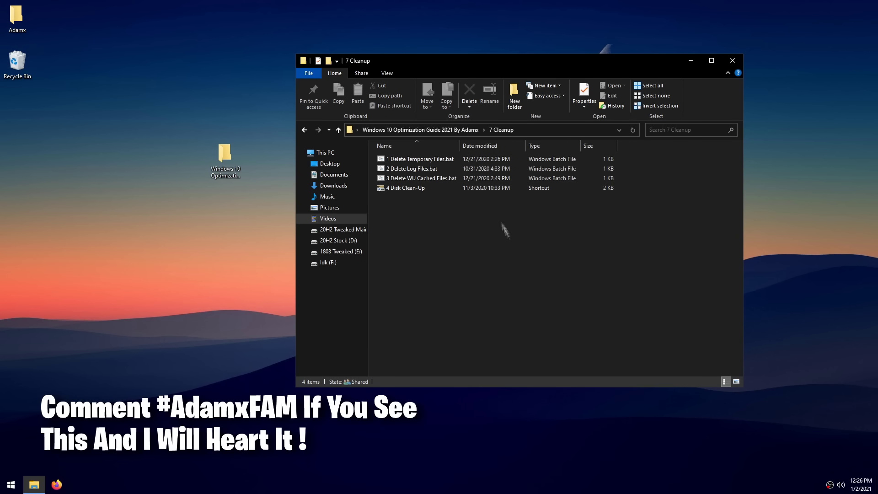
Step: Run the Delete Temporary Files, Delete Log Files and Delete WU Cached Files scripts
double_click(426, 163)
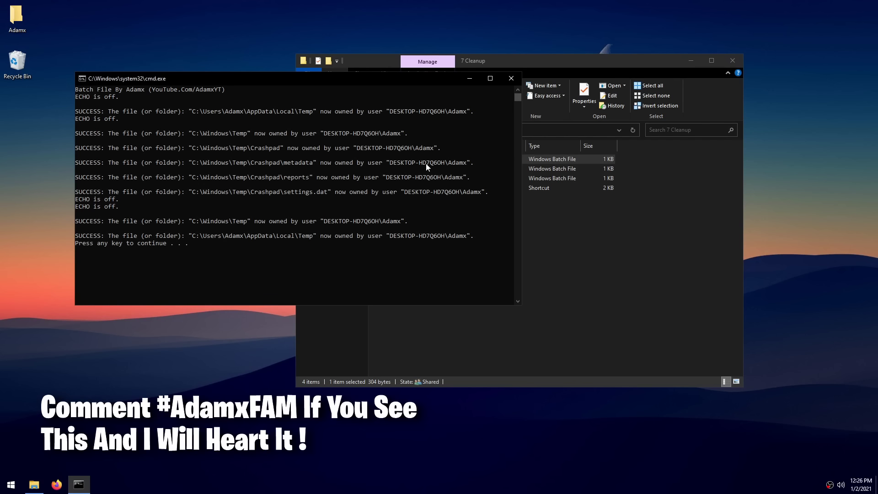
key("Return")
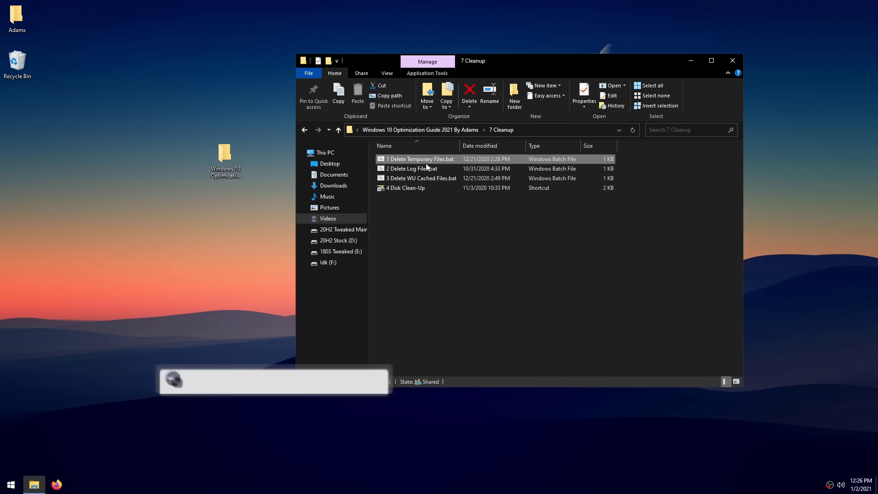
left_click(573, 224)
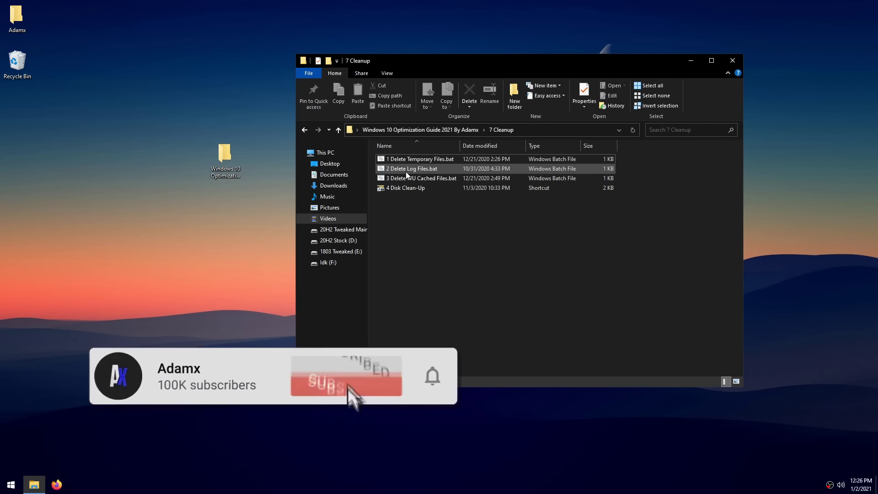
double_click(406, 171)
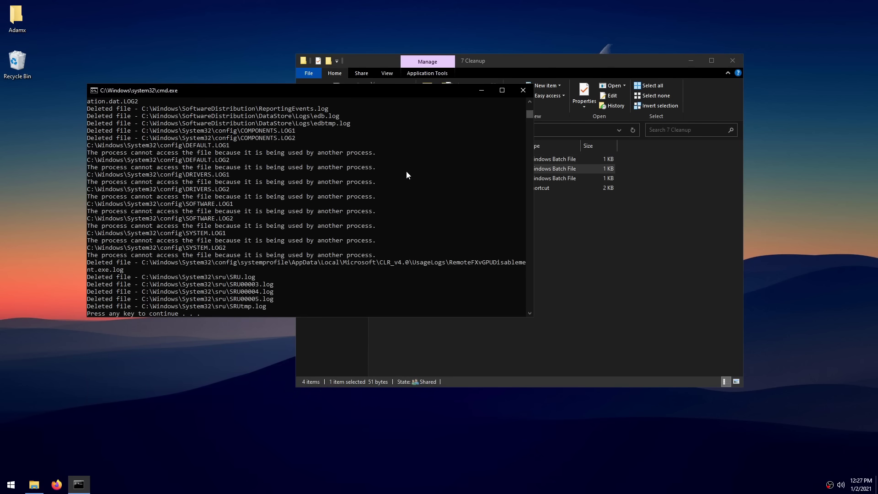
key("Return")
left_click(443, 225)
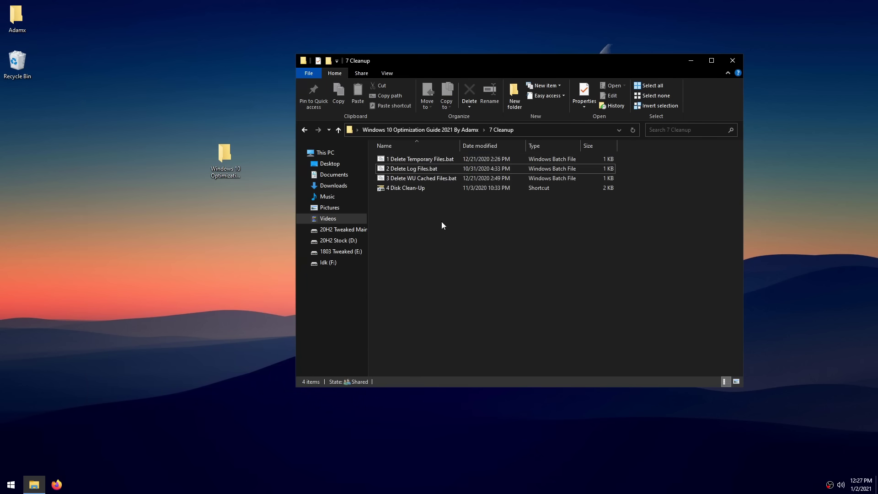
double_click(434, 179)
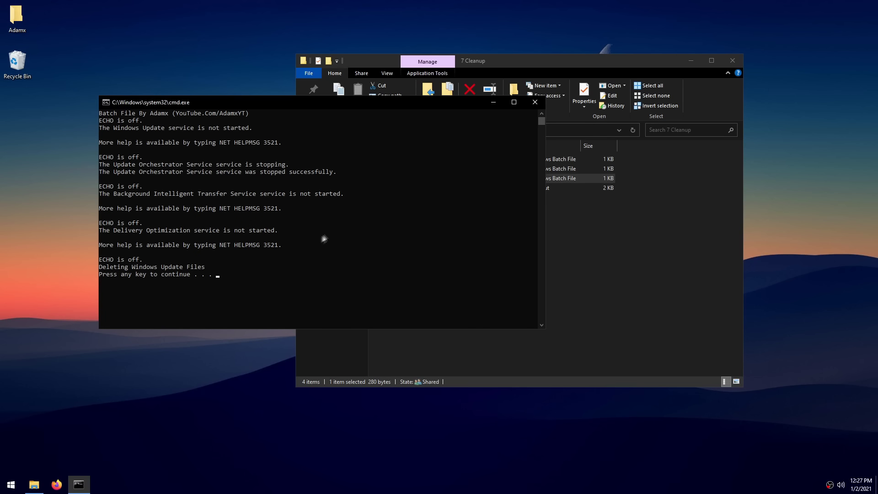
key("Return")
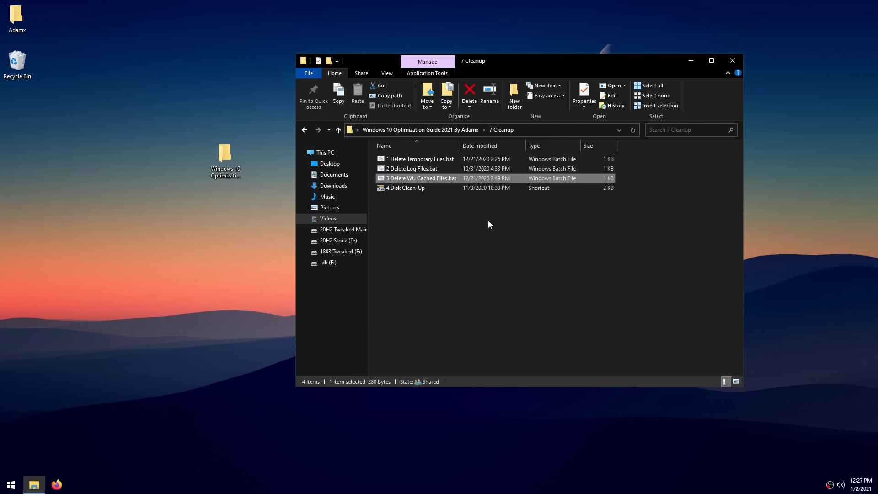
left_click(512, 251)
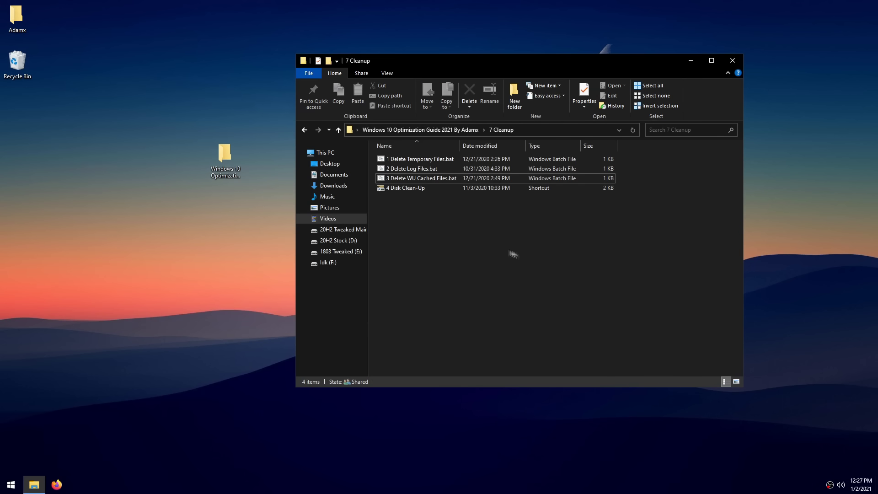
Step: Run Disk Cleanup on drive C:, deleting about 4.08 GB, then return to the guide folder
double_click(396, 191)
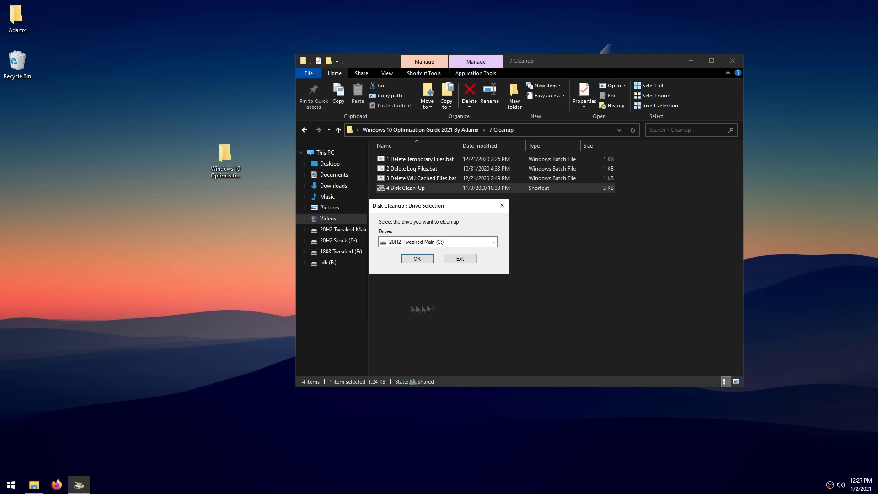
left_click(426, 259)
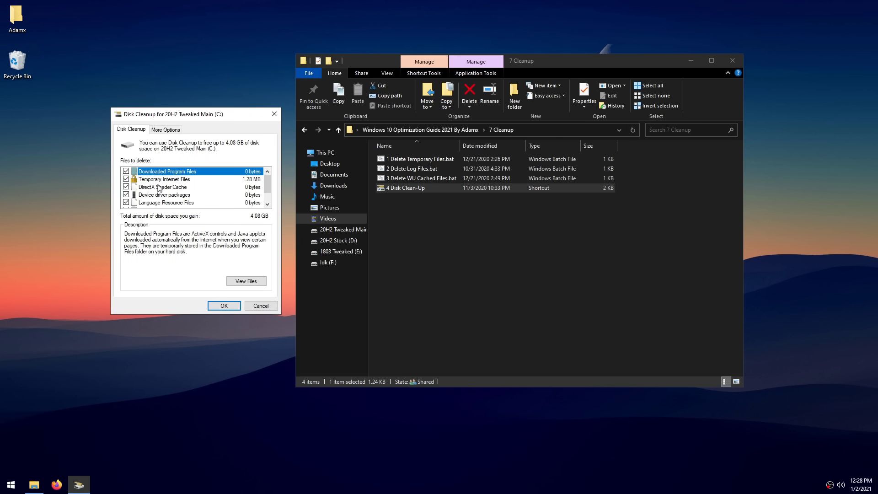
scroll(160, 187, "down", 1)
scroll(155, 188, "up", 1)
scroll(220, 203, "down", 1)
left_click(218, 305)
left_click(453, 247)
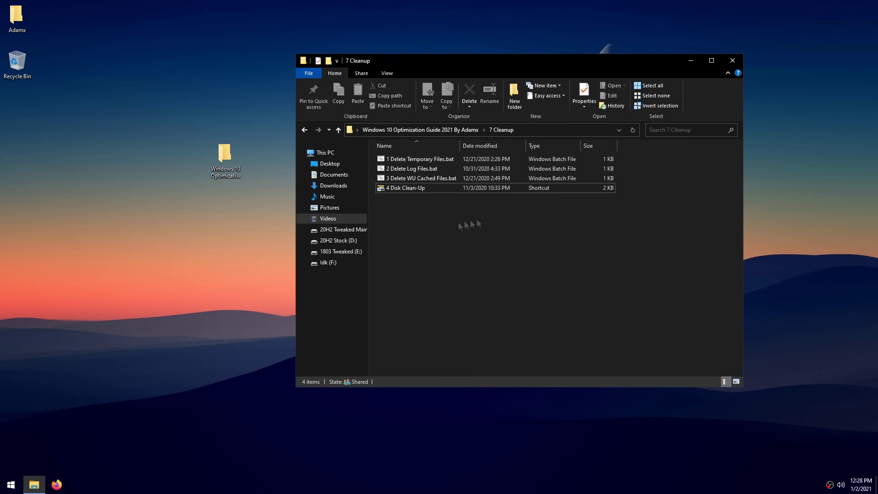
key("alt+Up")
left_click(426, 229)
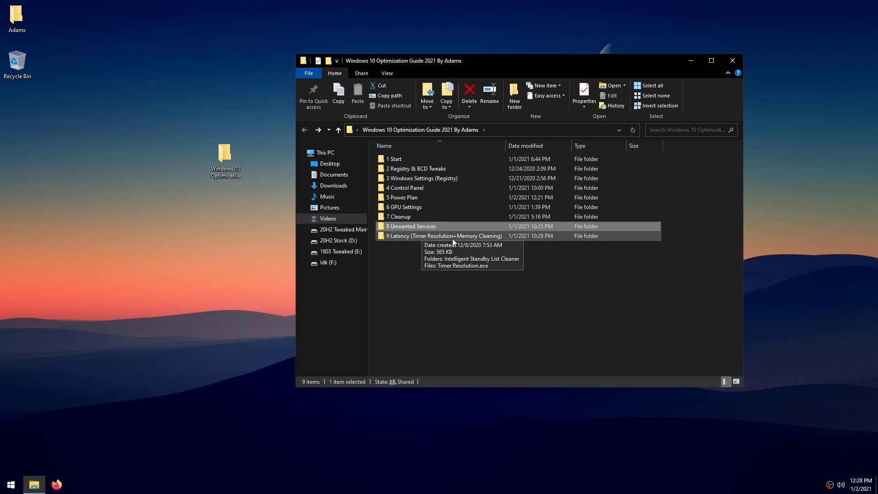
Step: Open 8 Unwanted Services and inspect PowerRun.exe's properties
double_click(430, 229)
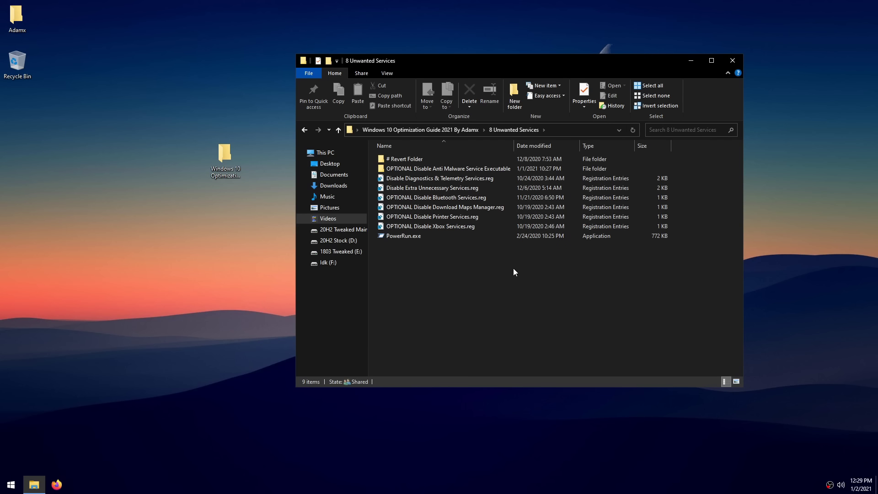
right_click(433, 234)
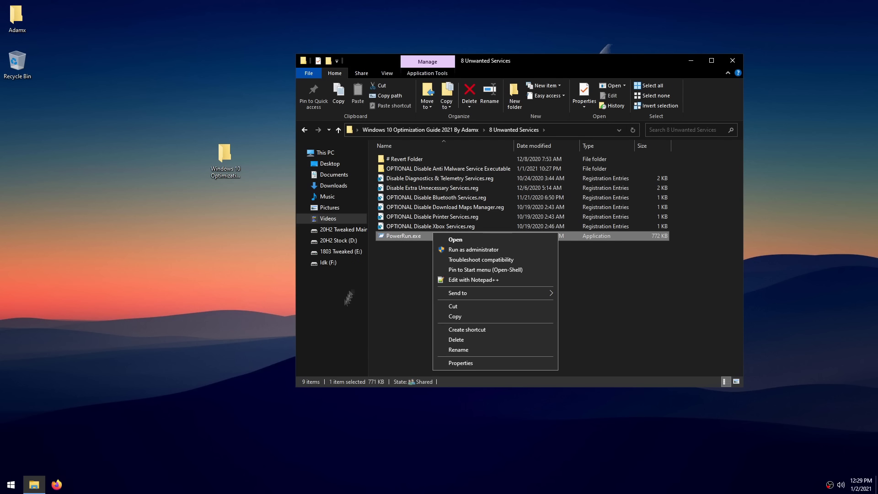
left_click(461, 363)
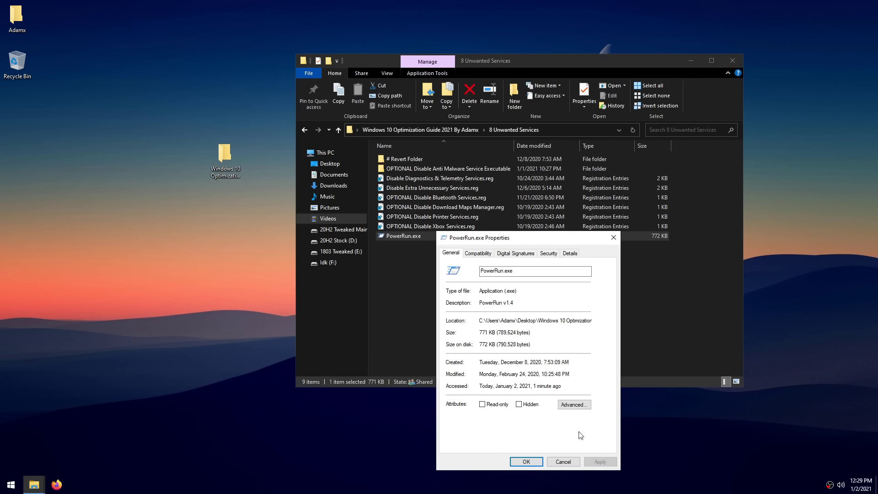
left_click(526, 462)
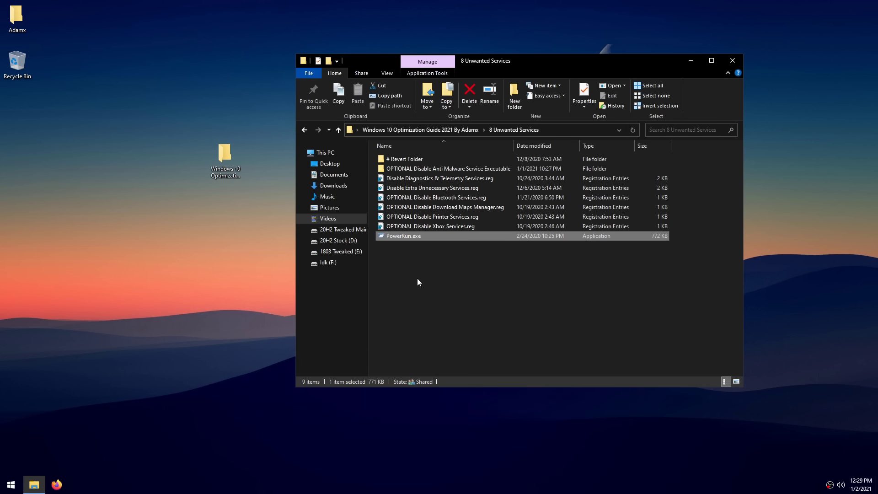
Step: Import the telemetry and Disable Extra Unnecessary Services registry files through PowerRun.exe
left_click_drag(413, 178, 413, 237)
left_click(507, 256)
left_click(539, 249)
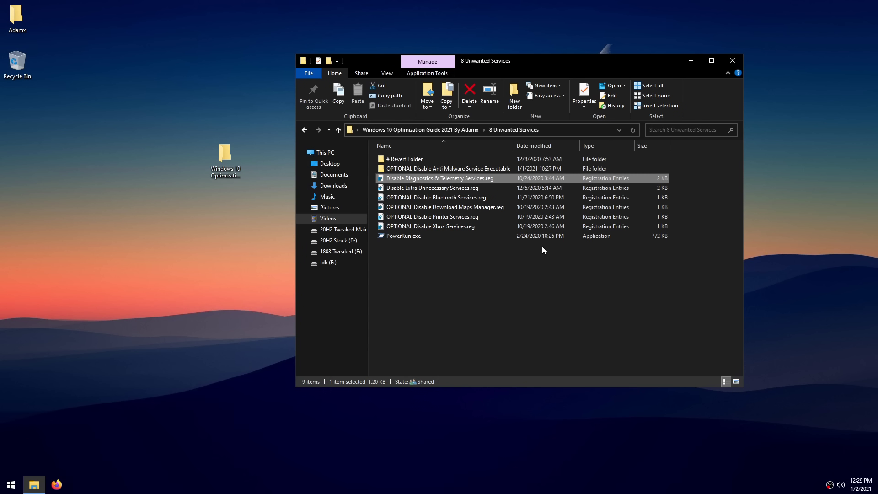
left_click(407, 187)
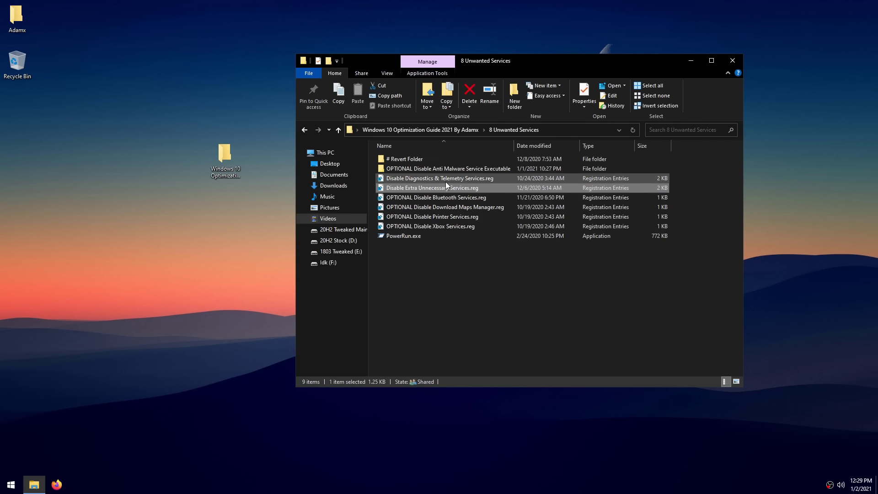
left_click_drag(430, 188, 417, 236)
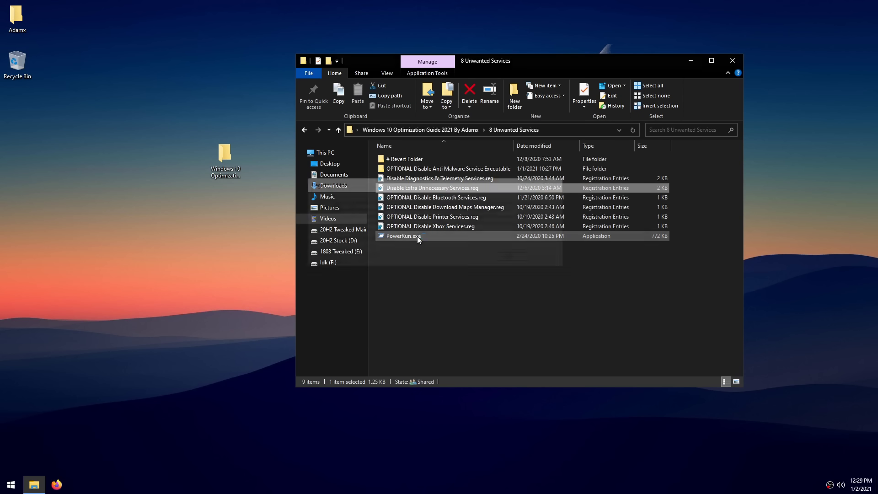
left_click(505, 255)
left_click(544, 246)
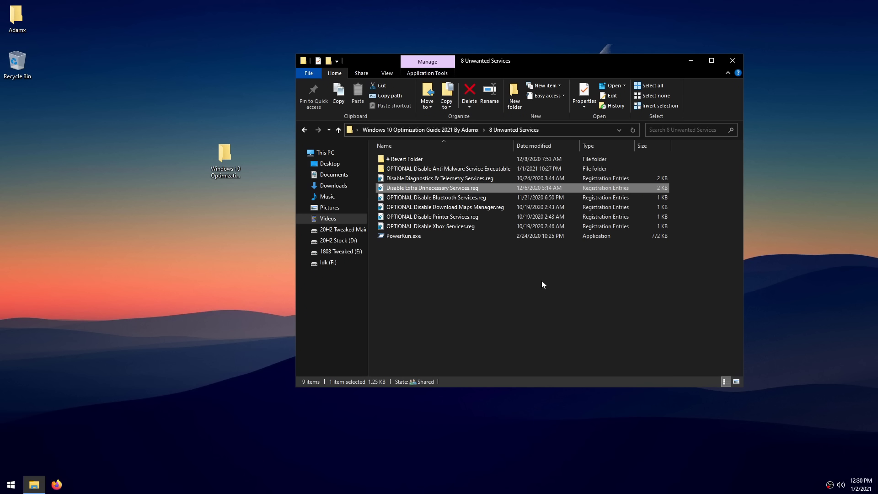
Step: Import the optional Bluetooth registry file through PowerRun.exe and acknowledge the prompts
left_click_drag(403, 197, 430, 236)
key("Return")
left_click(410, 208)
key("Return")
key("Return")
key("Return")
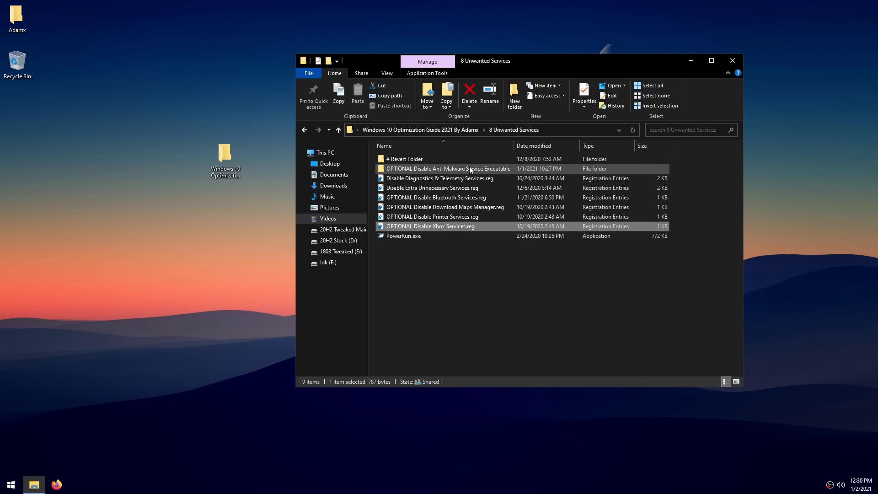
Step: Open the Anti Malware Service Executable folder, check PowerRun.exe's properties, and select its .reg file
double_click(511, 172)
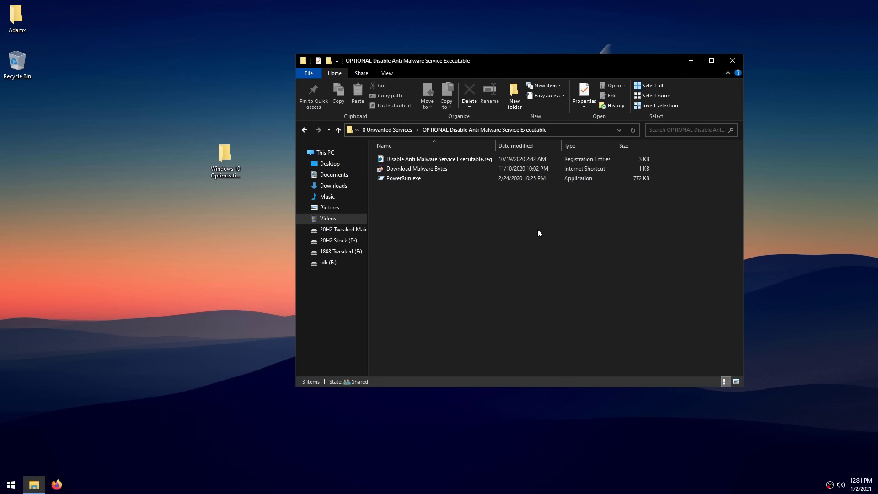
left_click(442, 171)
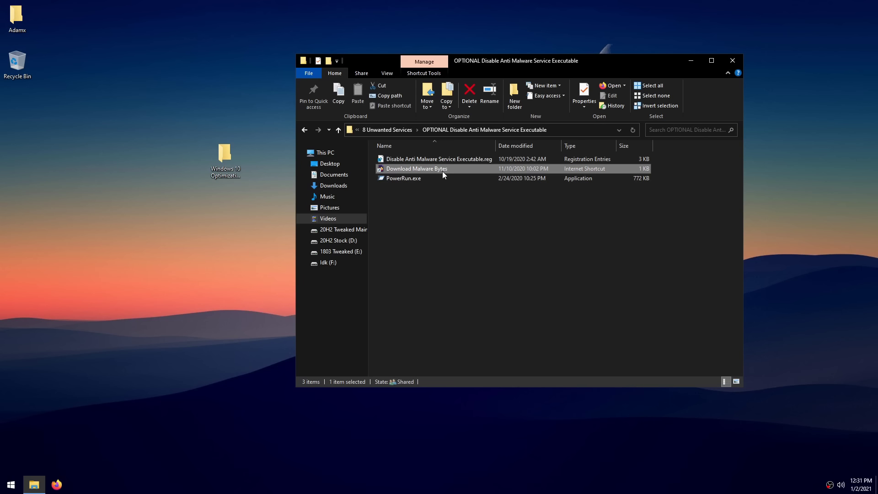
right_click(414, 178)
left_click(460, 308)
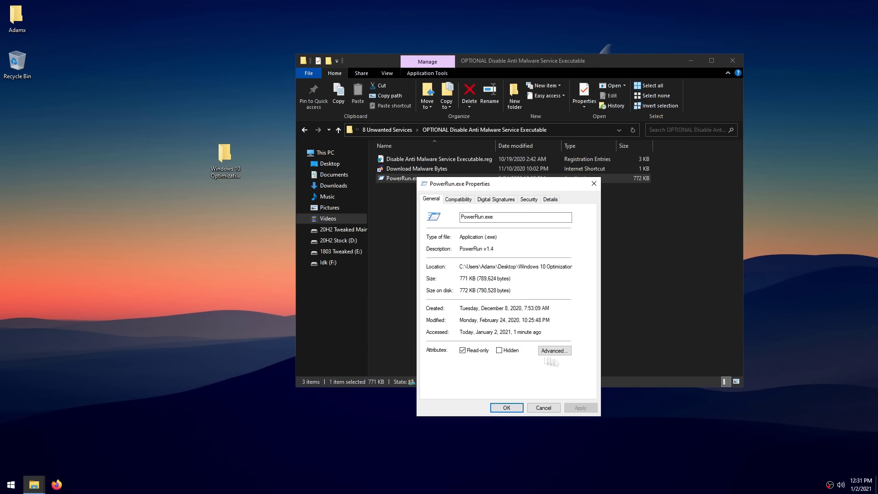
left_click(506, 407)
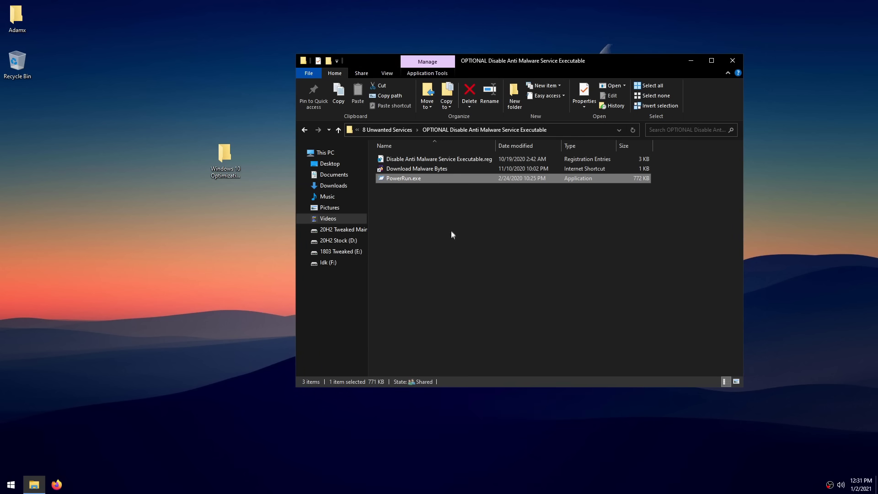